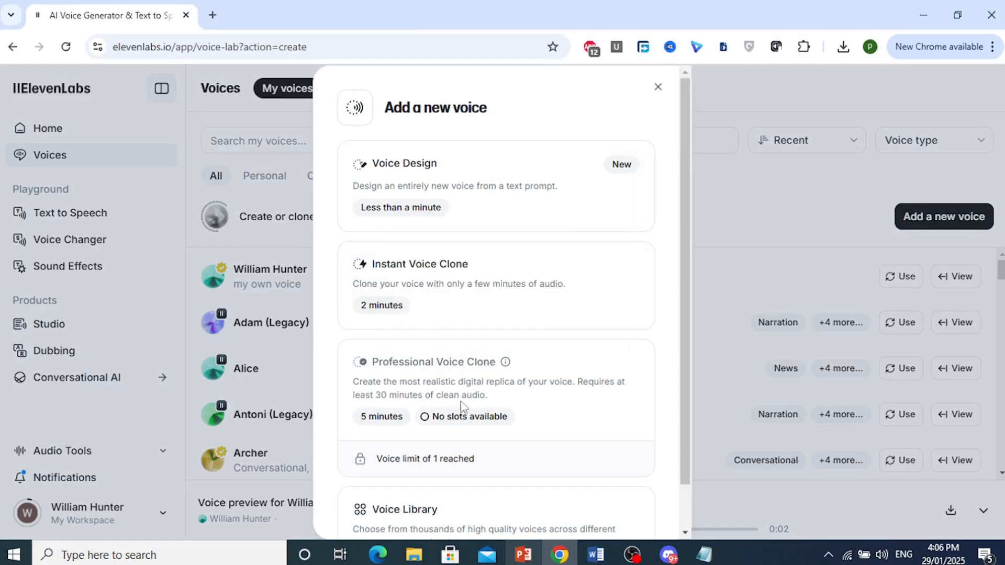
Begin an Instant Voice Clone by choosing to record audio and allowing the site to use the microphone.
left_click(464, 277)
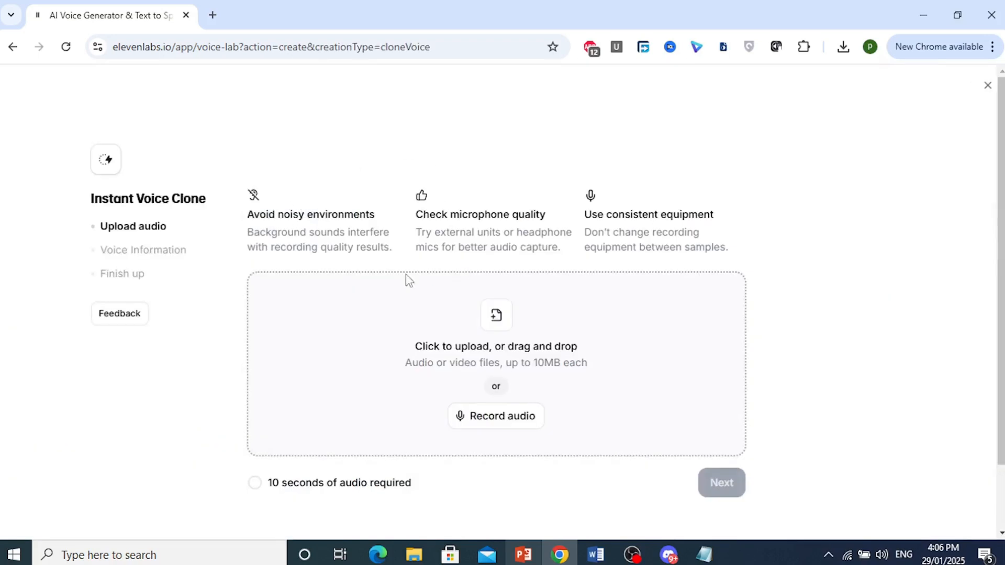
scroll(754, 228, "down", 1)
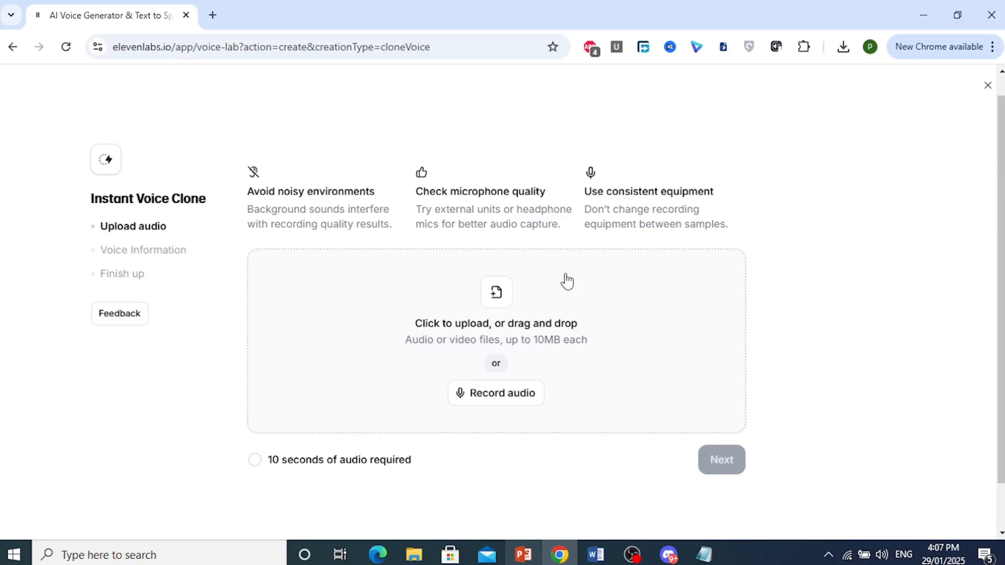
left_click(476, 401)
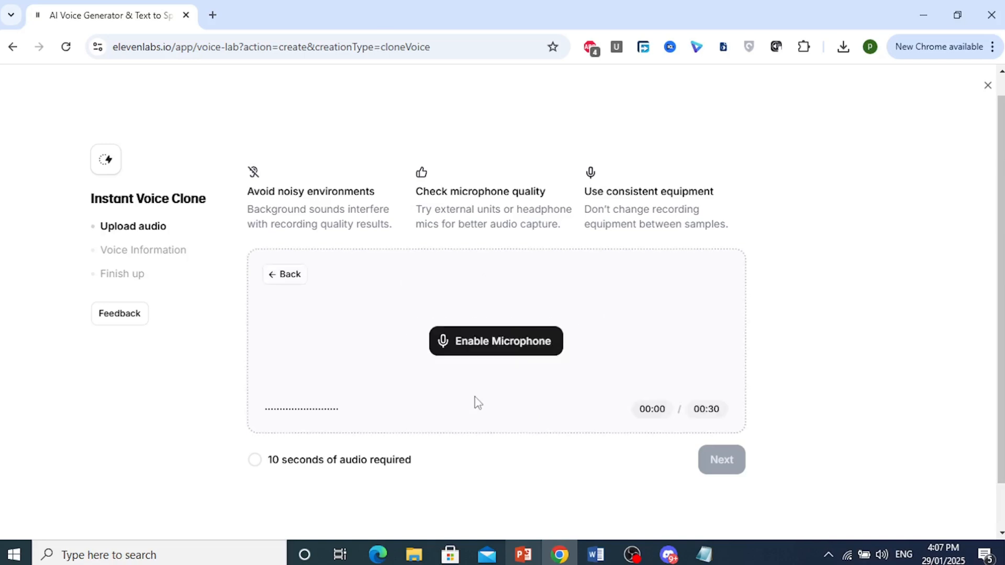
left_click(508, 349)
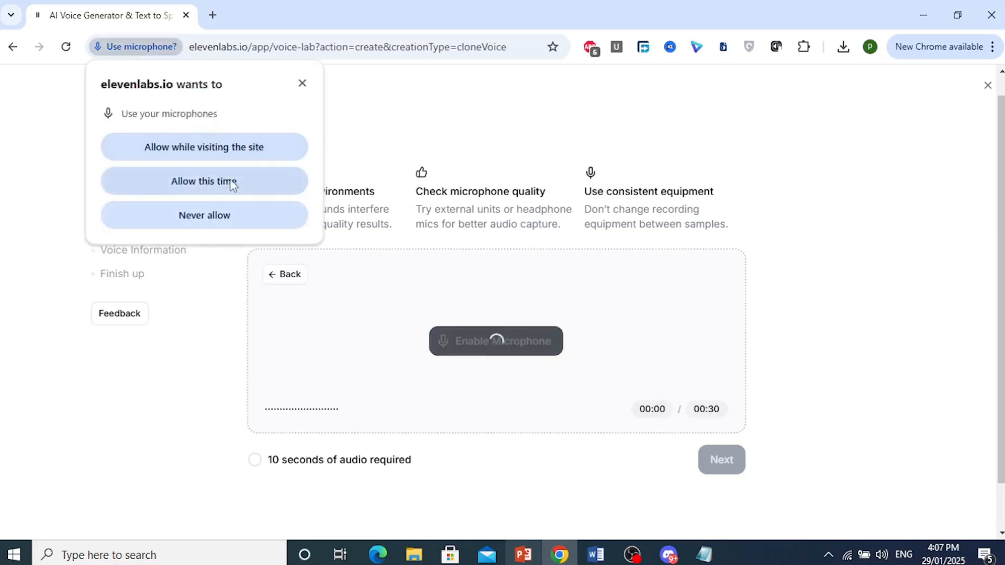
left_click(209, 148)
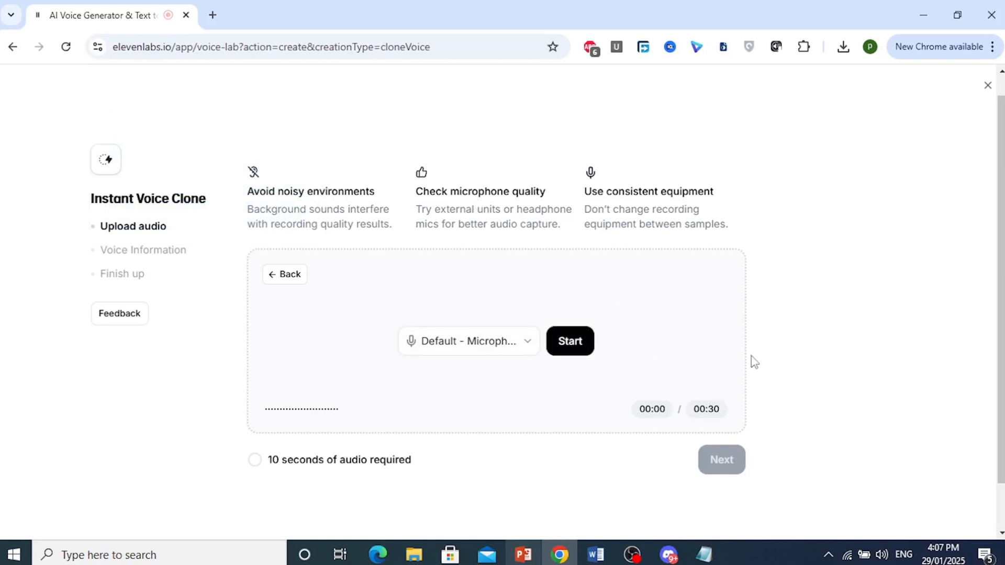
Record a voice sample with the default microphone.
left_click(769, 553)
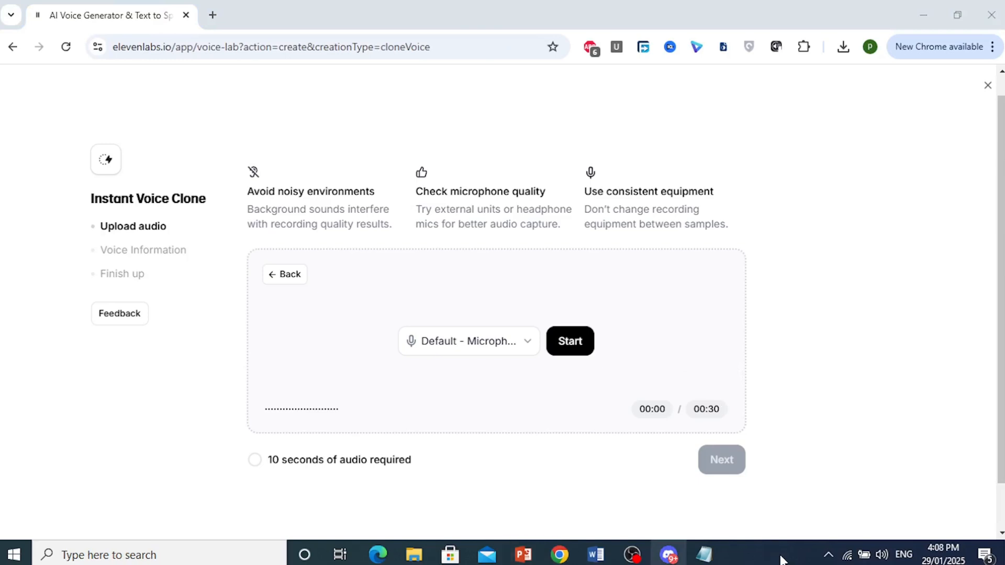
left_click(572, 346)
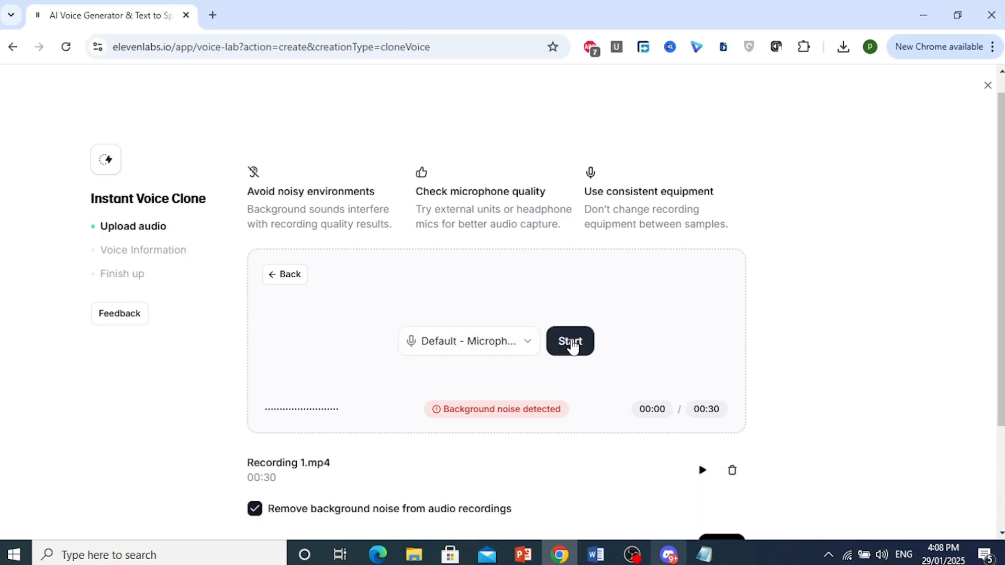
Play back the recorded sample, then continue to the voice information stage.
scroll(303, 418, "down", 3)
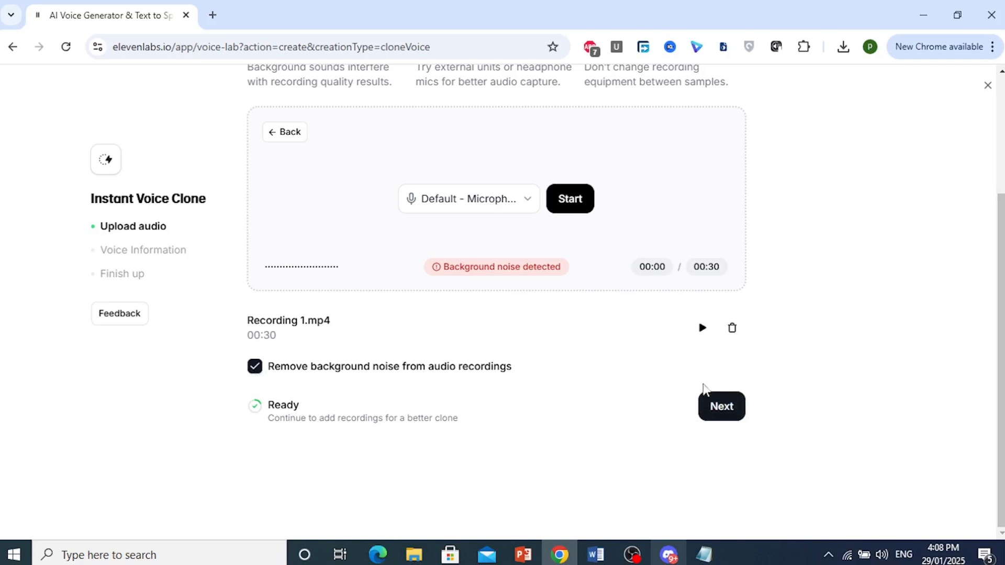
scroll(644, 366, "up", 2)
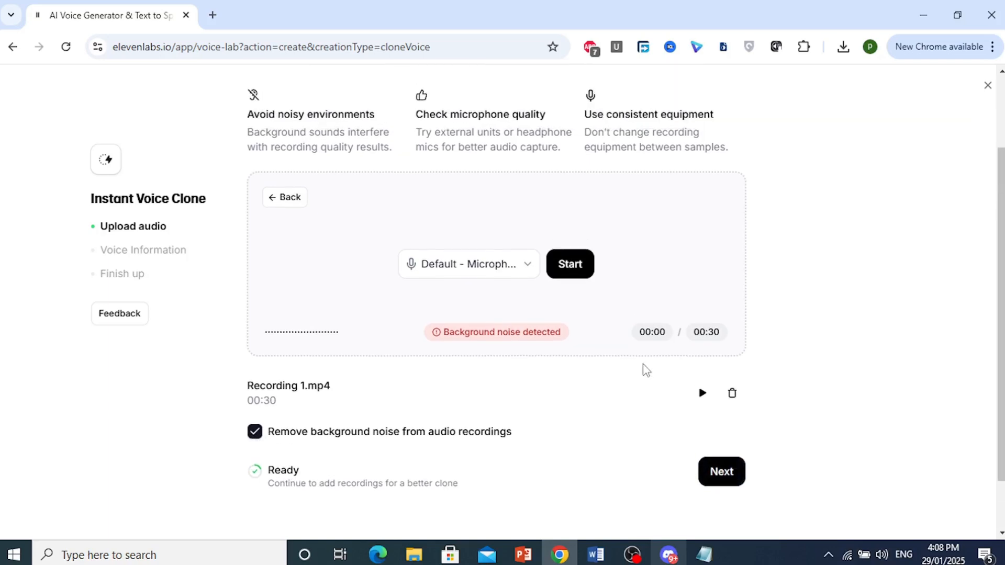
left_click(702, 403)
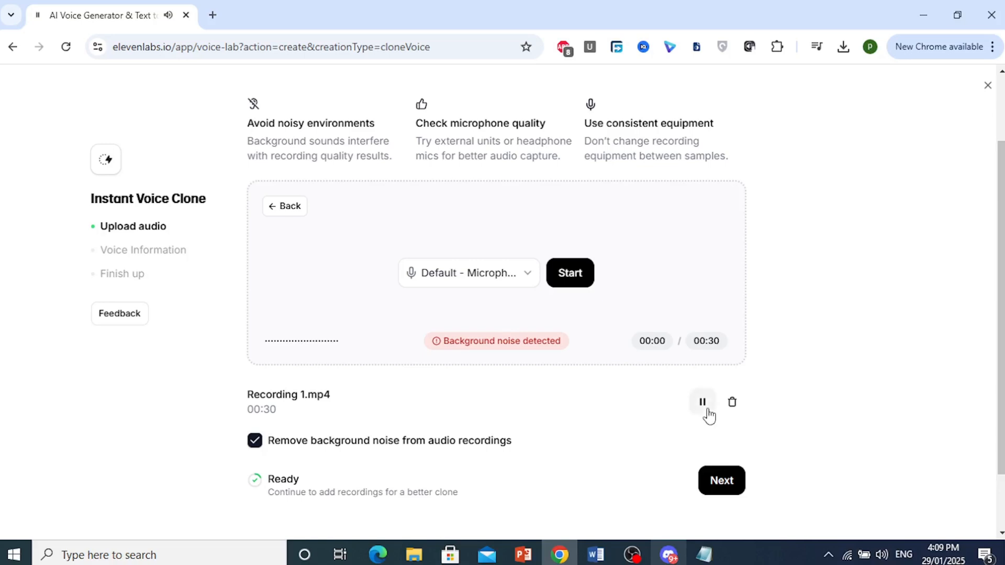
left_click(704, 404)
scroll(783, 461, "down", 2)
left_click(732, 417)
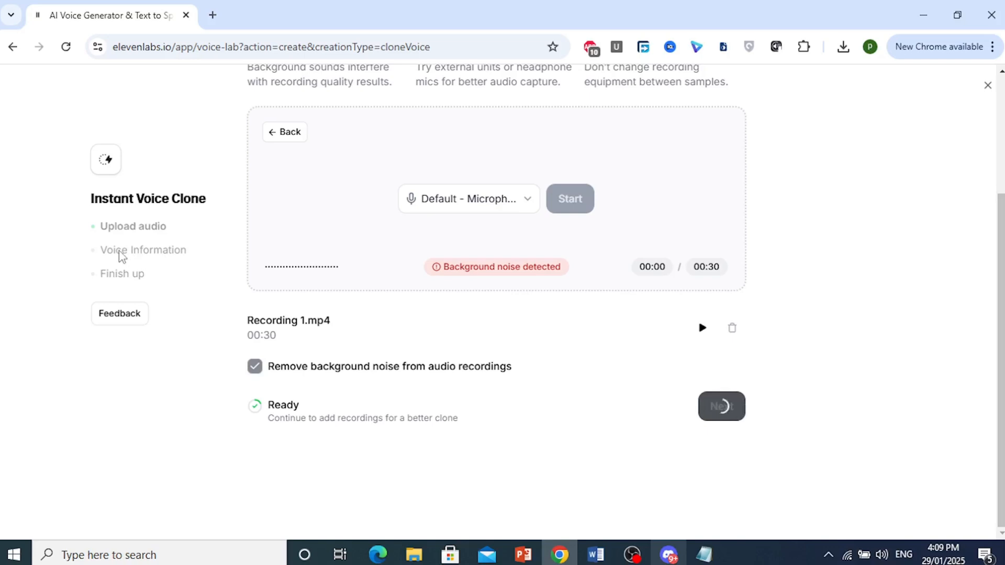
Name the cloned voice Pioneer.
scroll(366, 289, "up", 3)
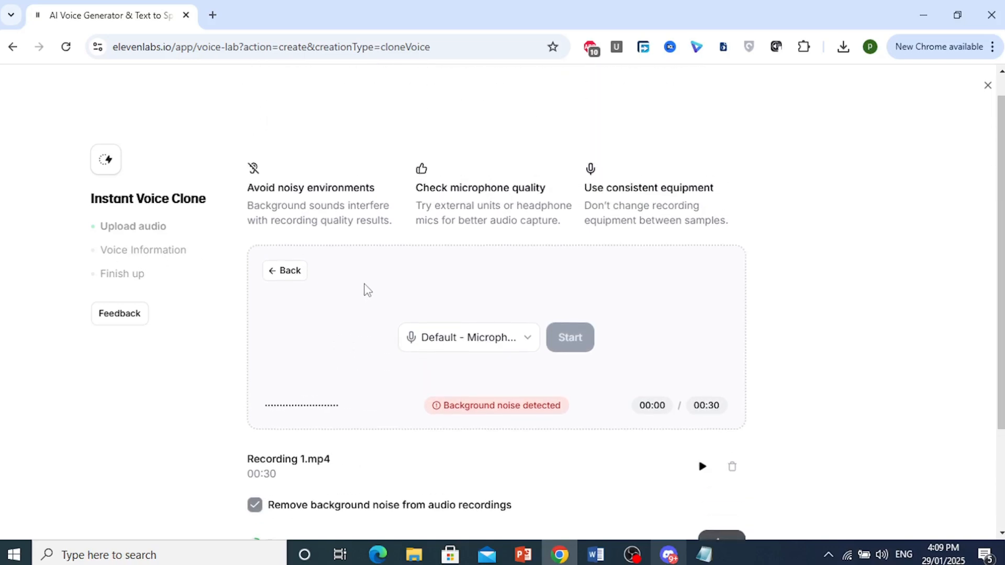
scroll(624, 343, "down", 3)
scroll(670, 366, "up", 3)
scroll(623, 330, "down", 3)
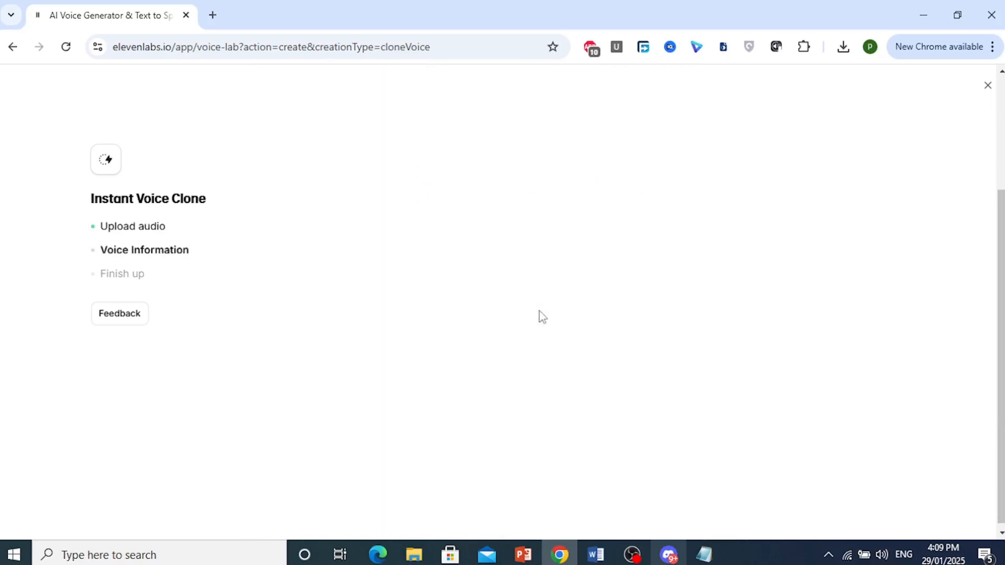
scroll(335, 209, "up", 3)
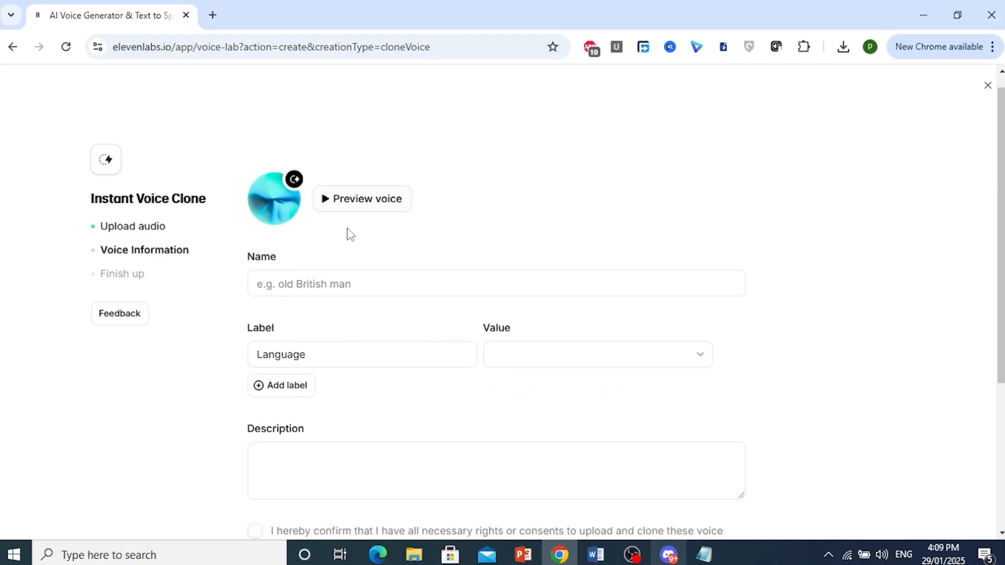
scroll(348, 272, "down", 2)
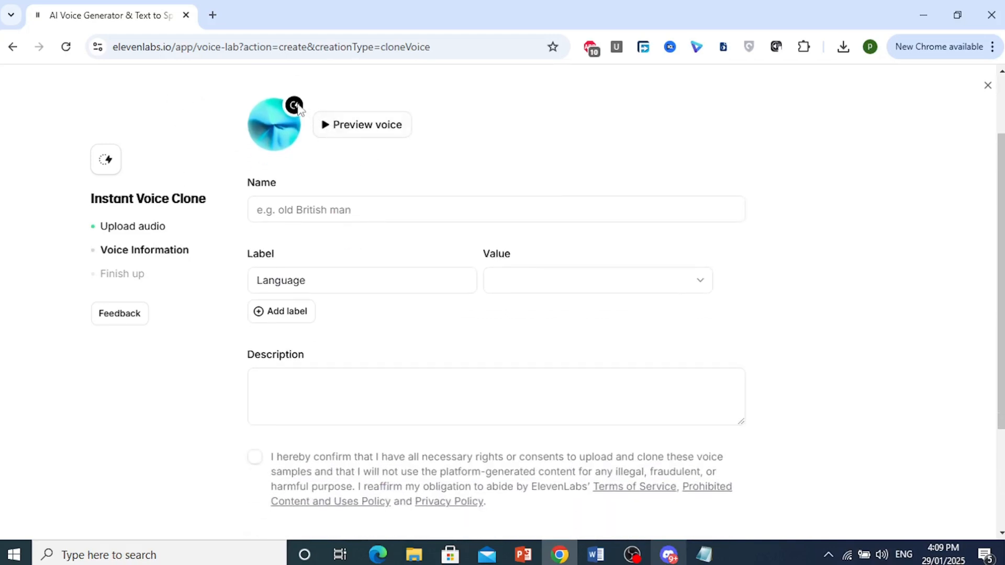
scroll(381, 199, "down", 3)
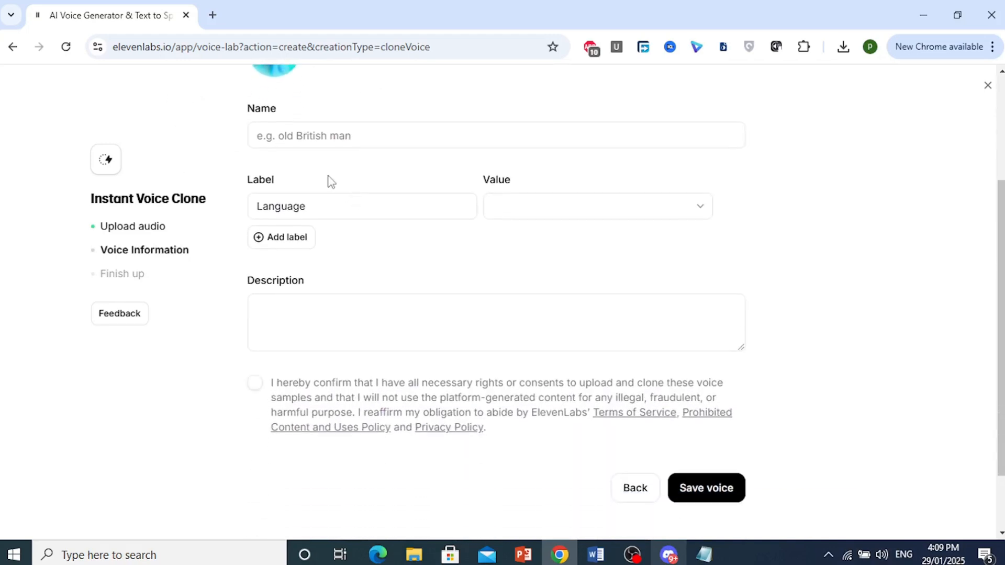
scroll(438, 225, "up", 1)
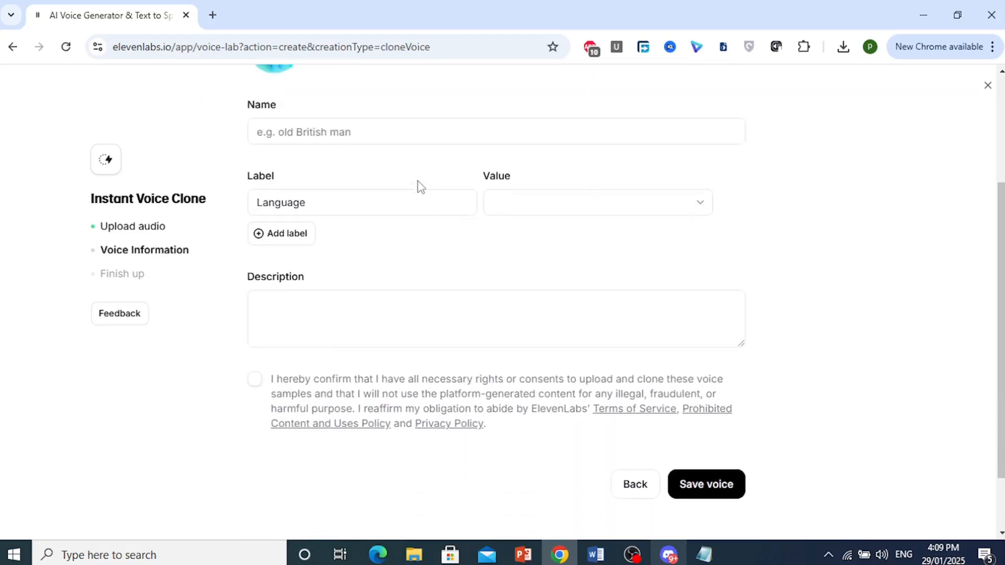
left_click(766, 556)
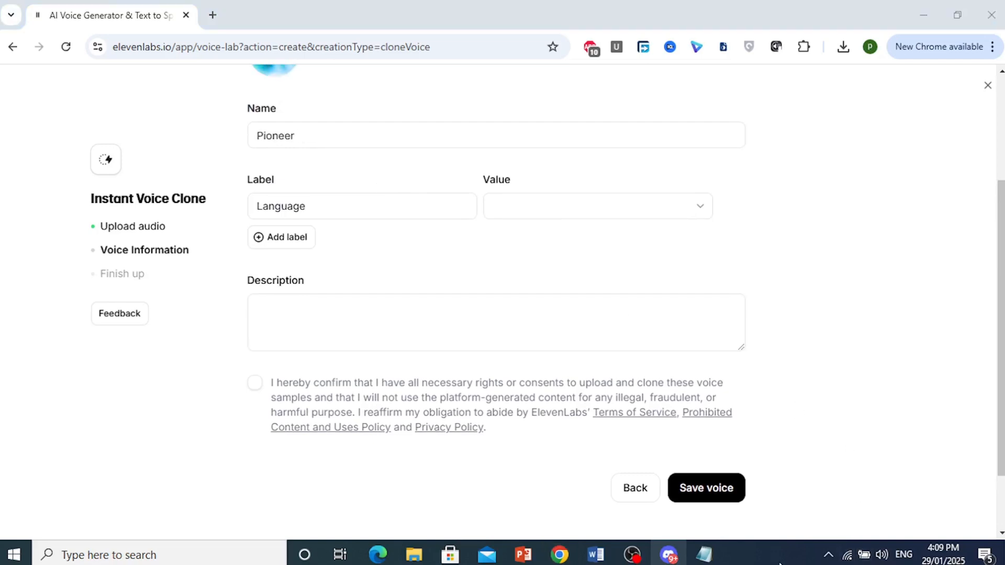
left_click(527, 183)
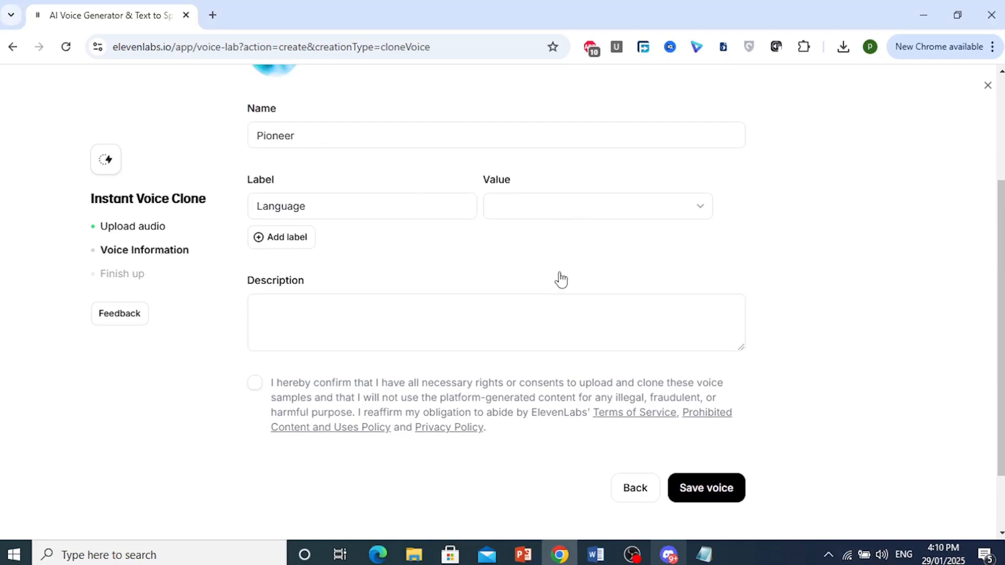
Set the Language label's value to English.
left_click(550, 207)
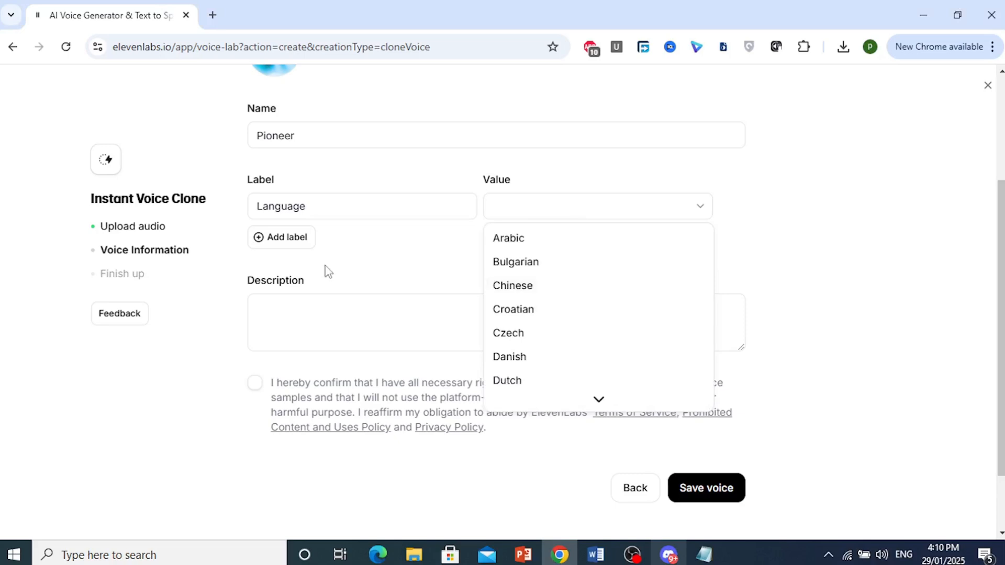
scroll(523, 341, "down", 1)
left_click(522, 355)
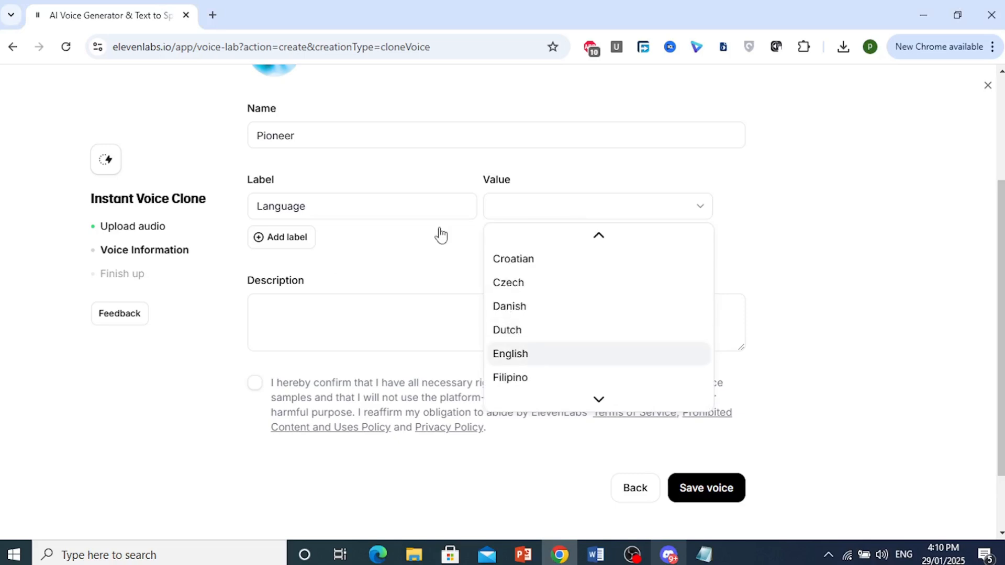
Enter the description "This is for a tutorial video".
left_click(338, 313)
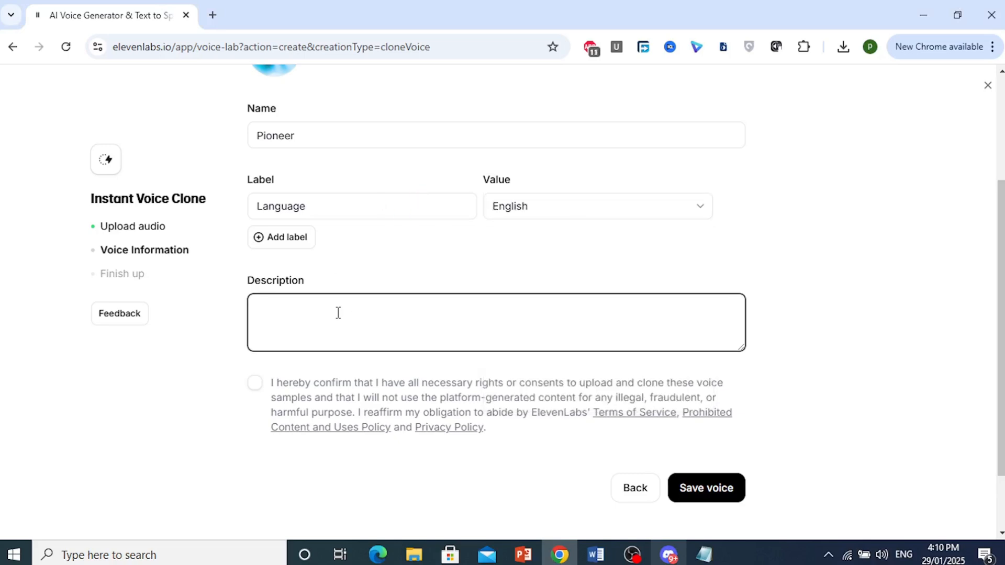
type("This is for a tutorial video")
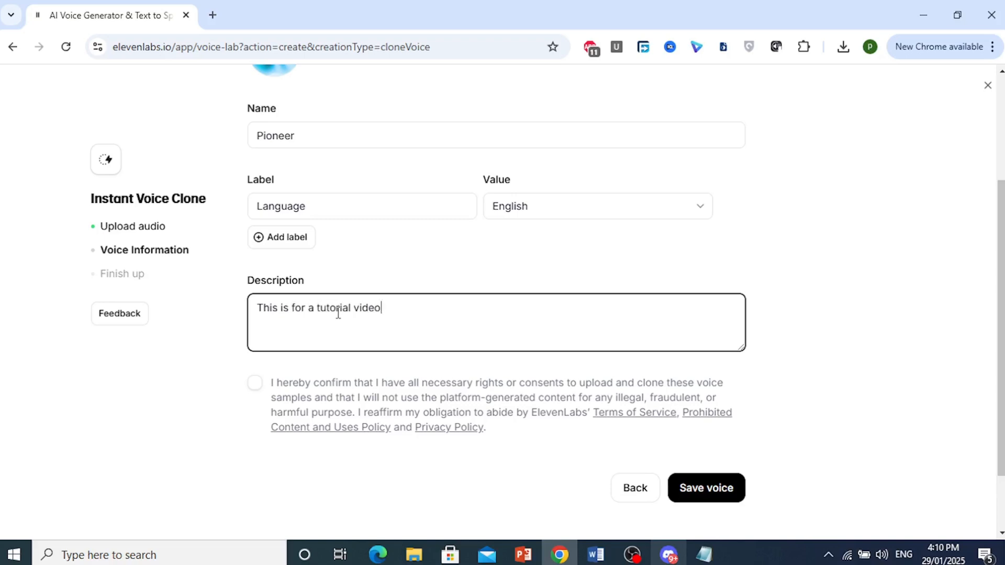
Confirm the rights and consent statement and save the voice.
left_click(719, 487)
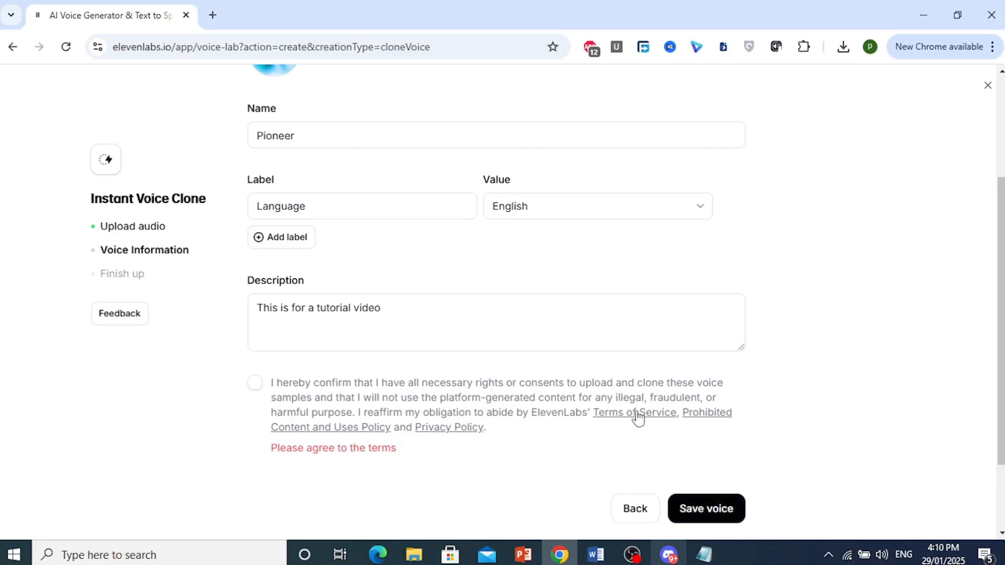
scroll(305, 447, "down", 1)
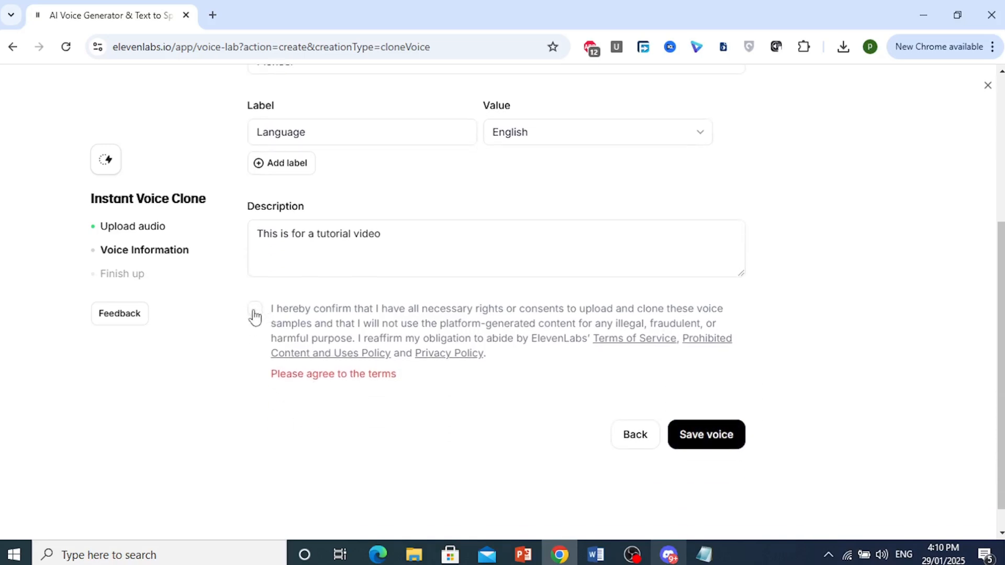
left_click(255, 314)
left_click(687, 414)
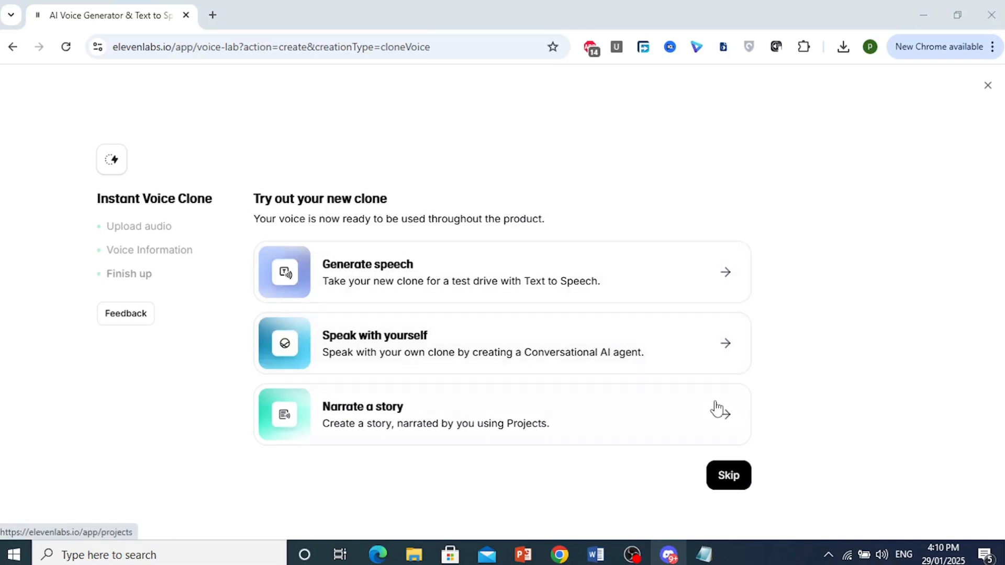
Skip the try-out page and use the Pioneer voice from the personal voices list in Text to Speech.
left_click(732, 484)
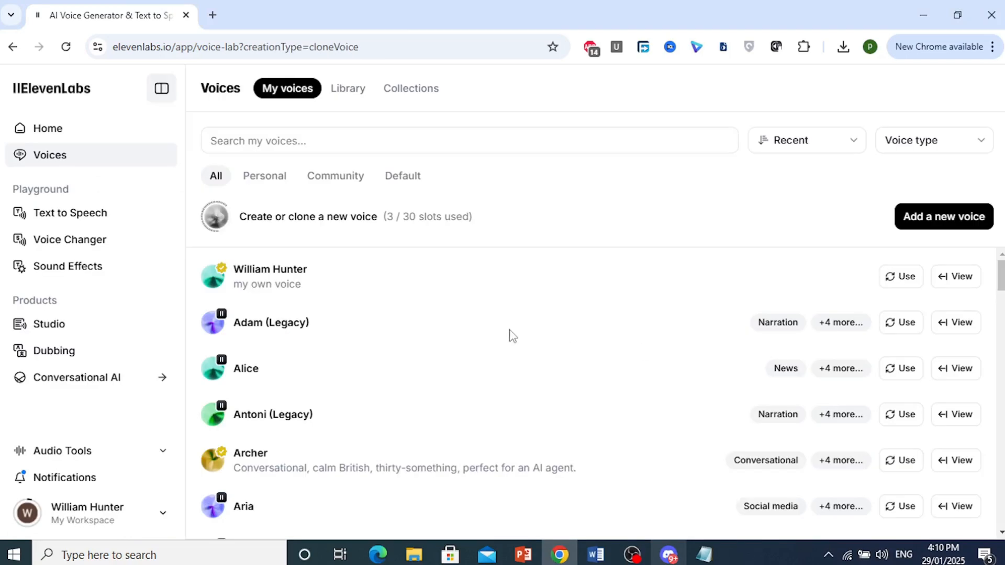
left_click(37, 161)
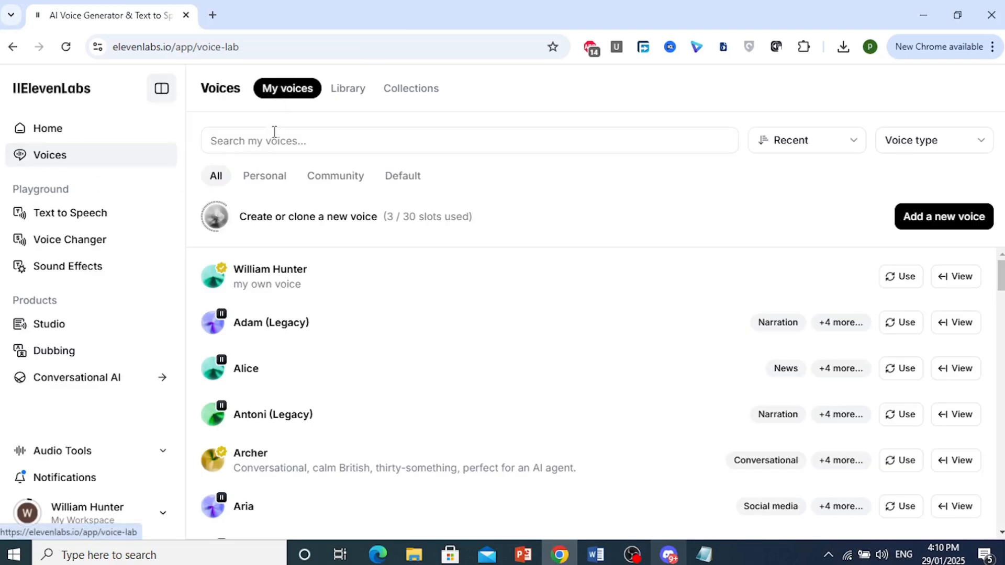
left_click(286, 179)
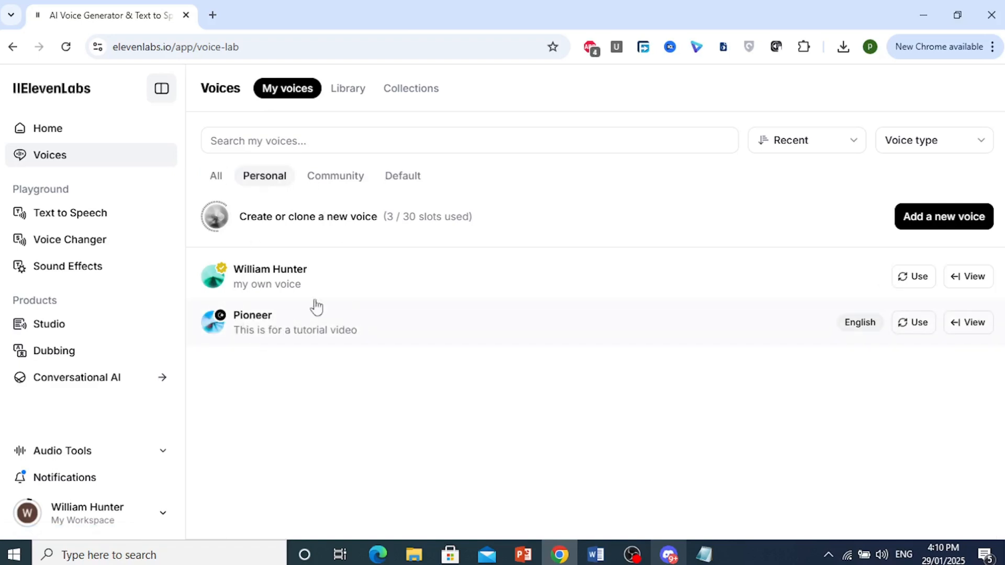
left_click(915, 326)
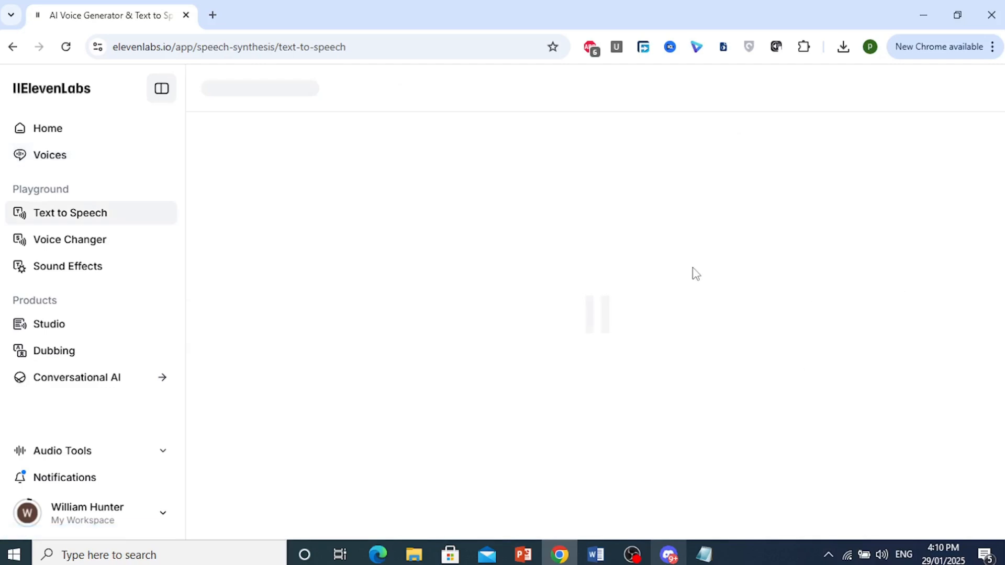
Enter the text "Lets do this test run and see how, it actually works!".
left_click(451, 186)
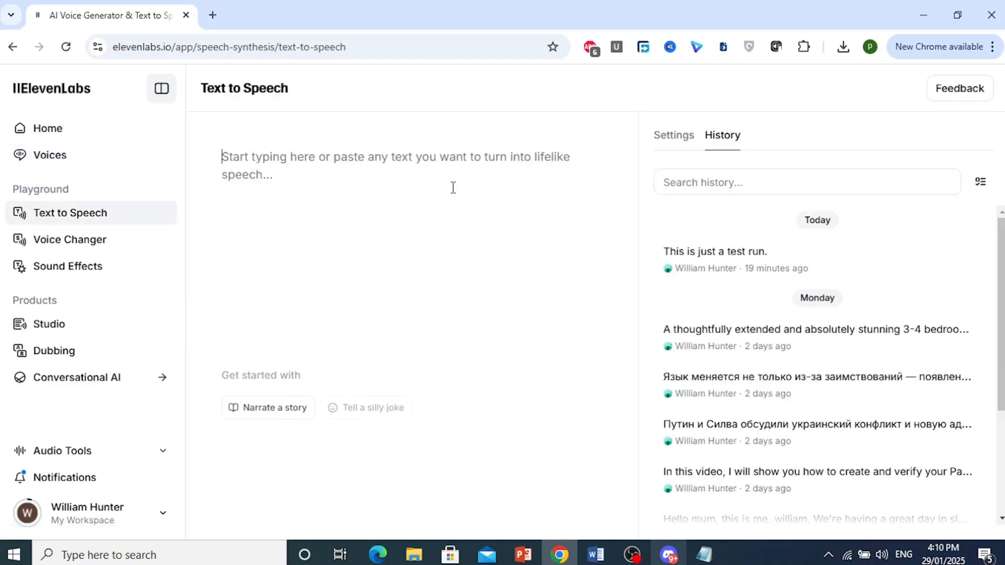
type("Lets do ")
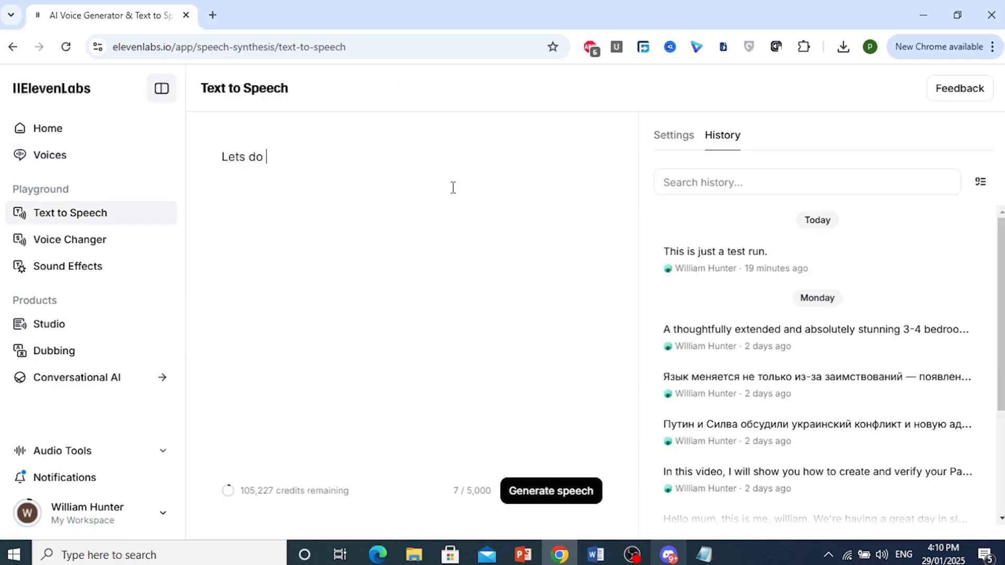
type("this test run ")
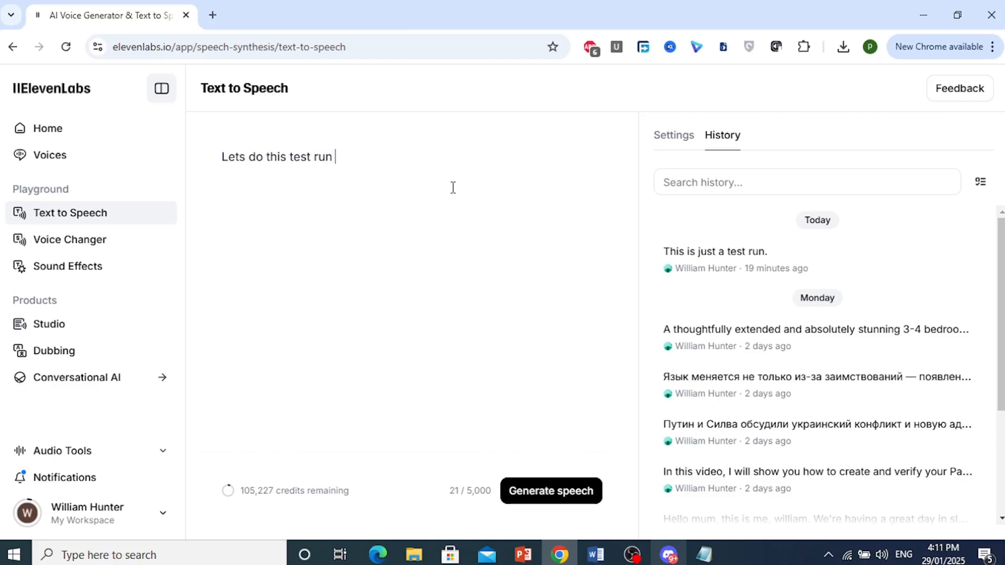
type("and see how")
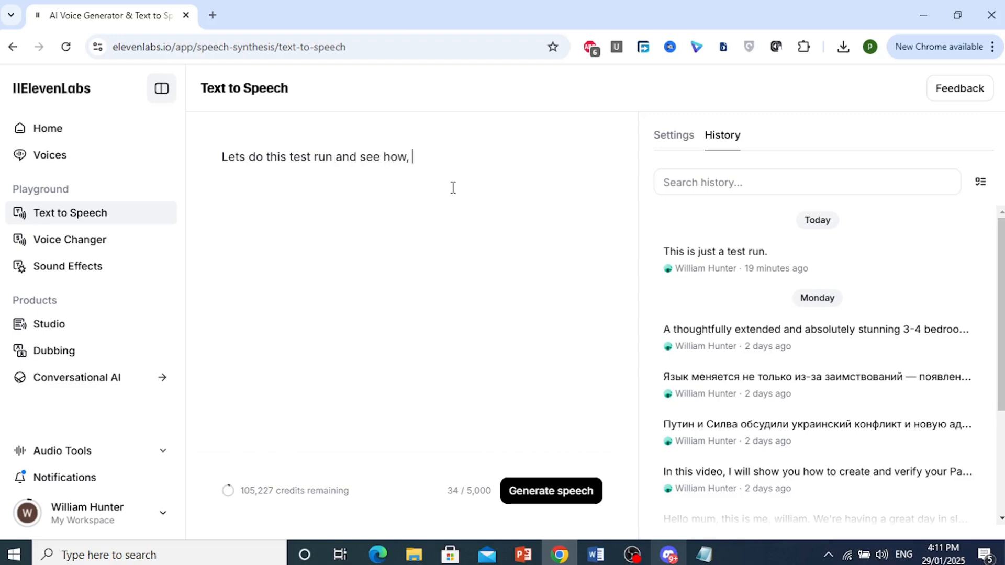
type(", it actually works!")
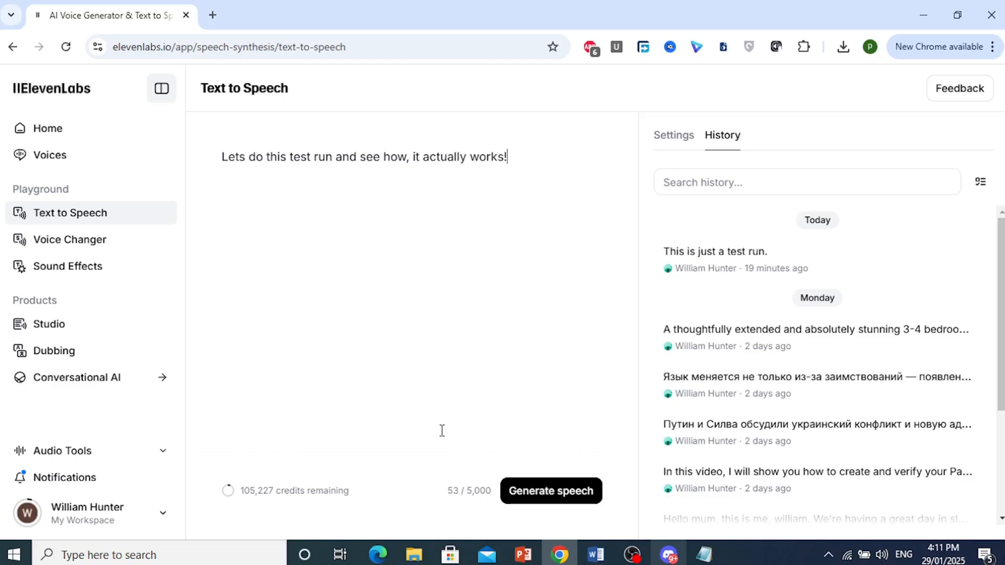
Generate speech from the entered text.
left_click(552, 495)
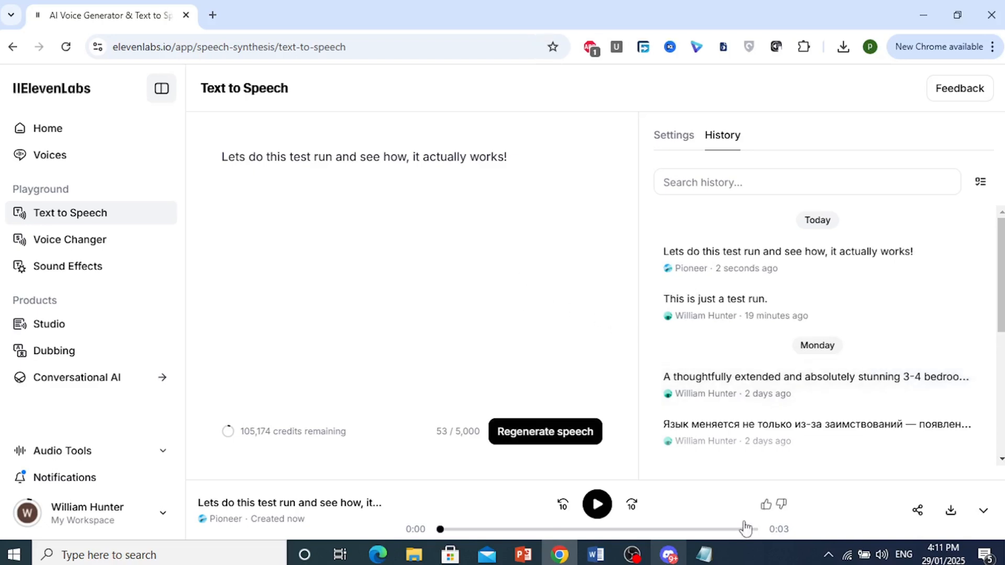
left_click(761, 561)
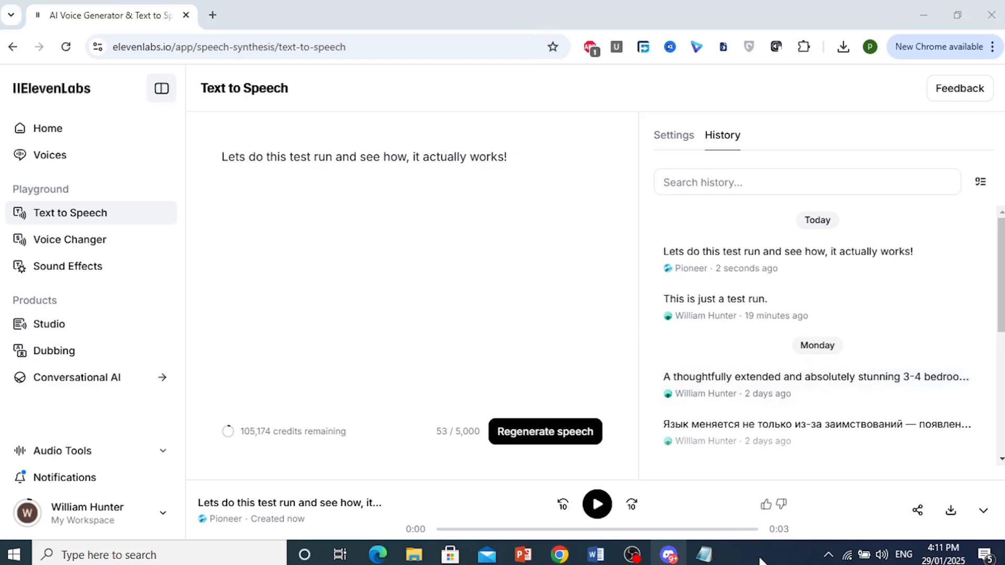